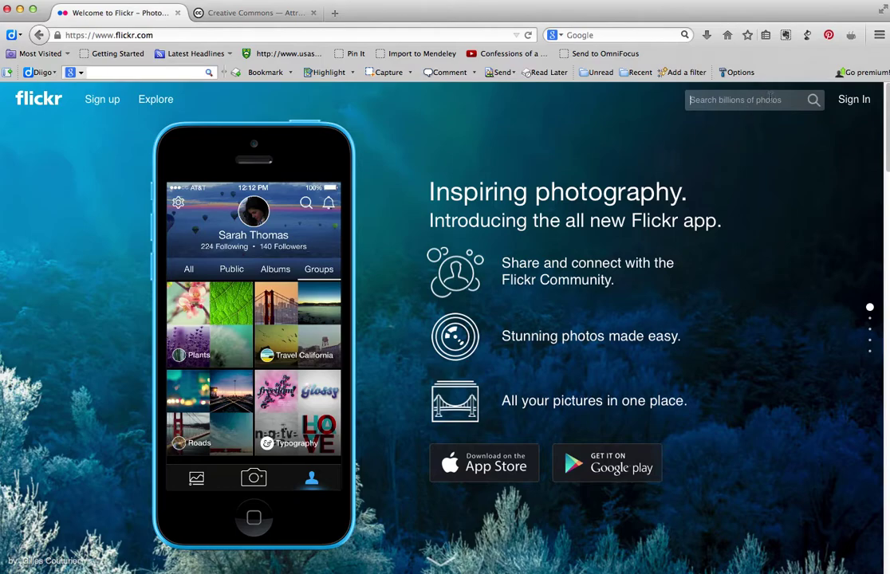
Step: Search Flickr for 'Waterfalls', check the License filter choices, then go to Advanced Search
text(Waterfalls)
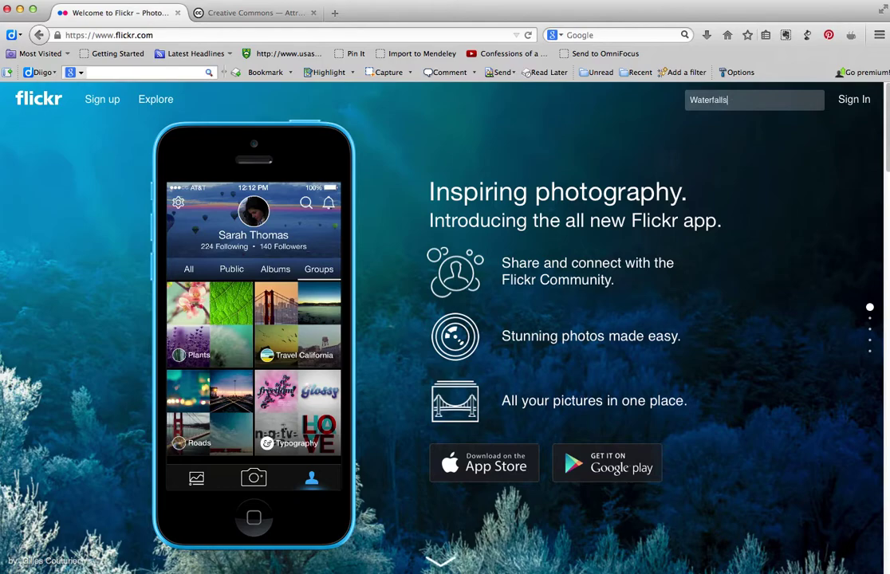
key(Return)
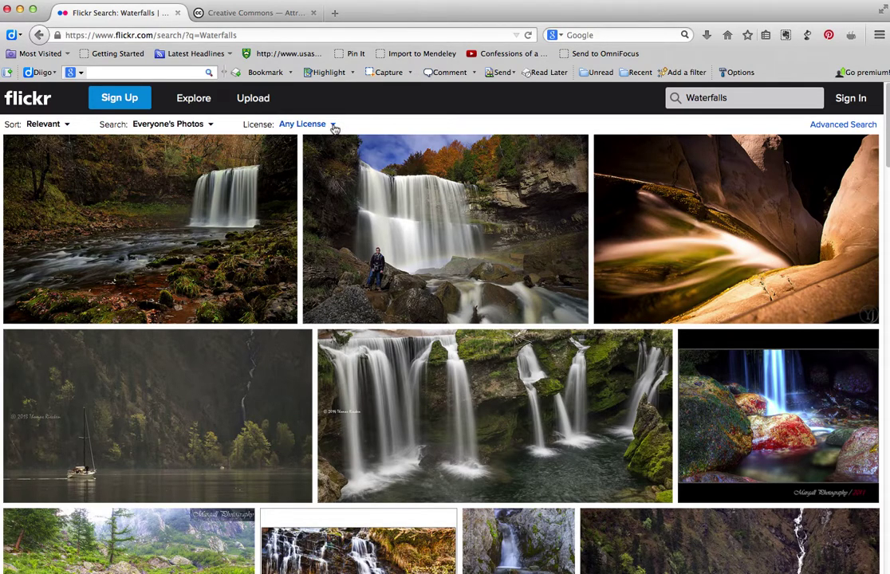
click(332, 125)
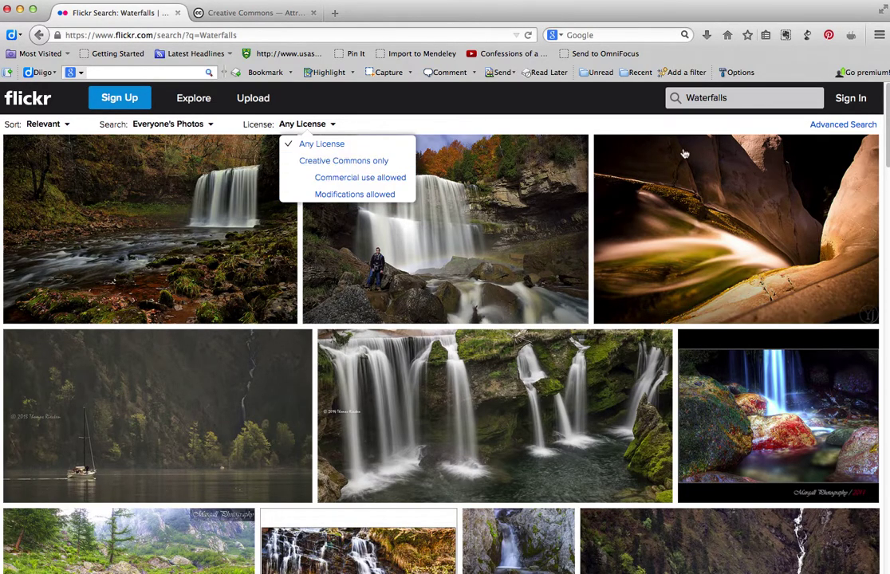
click(841, 128)
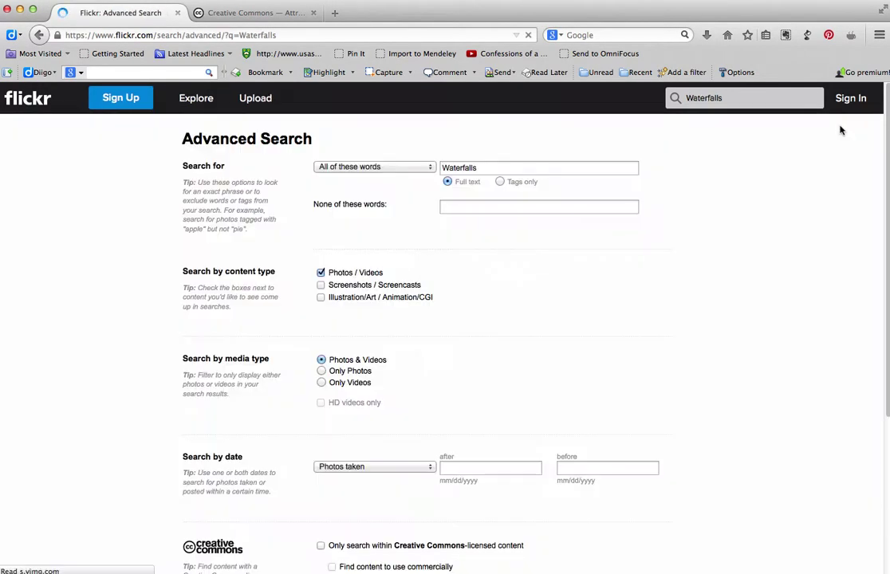
Step: Limit the Waterfalls advanced search to Only Photos, leaving the date filter on Photos taken
click(489, 167)
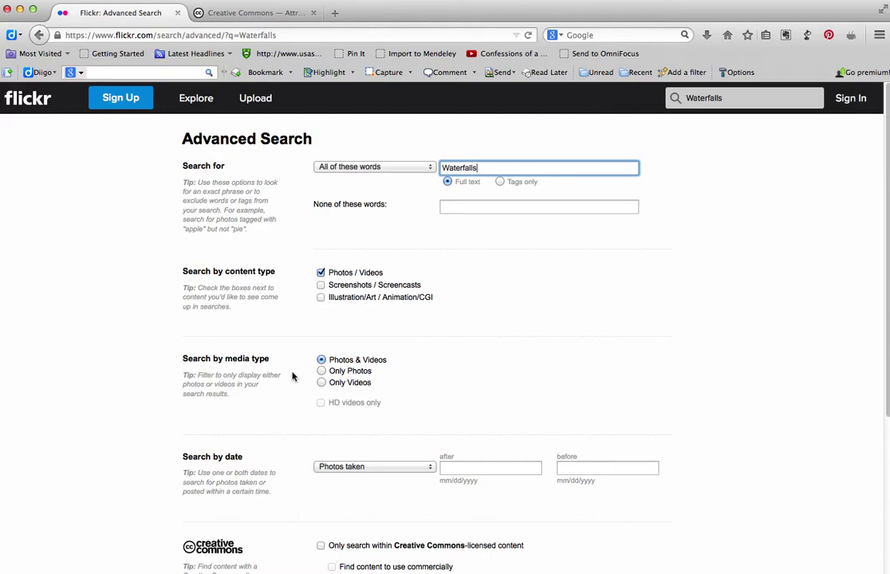
click(322, 372)
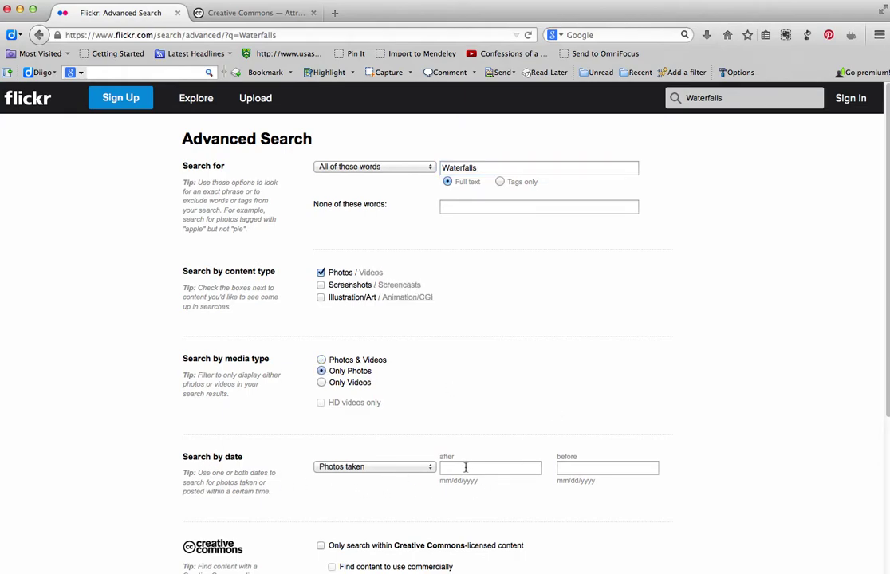
click(430, 468)
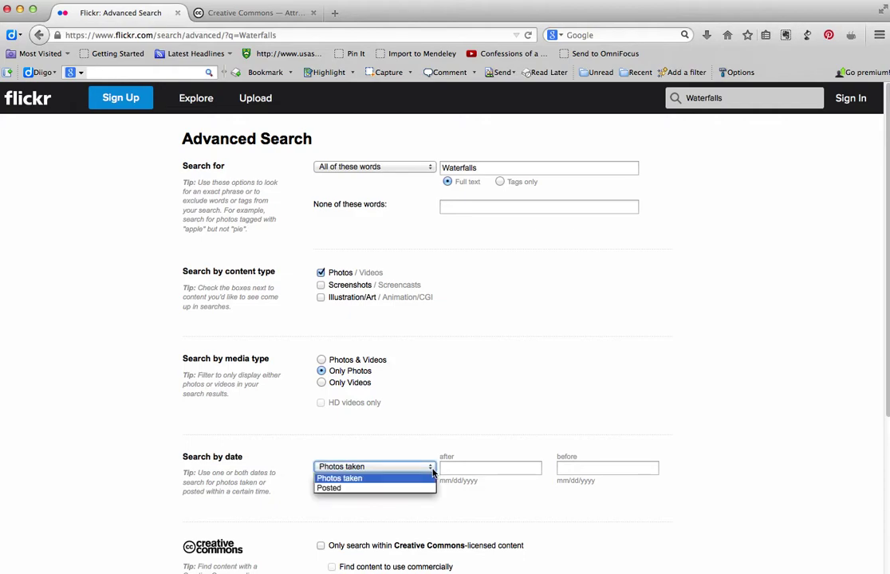
click(860, 454)
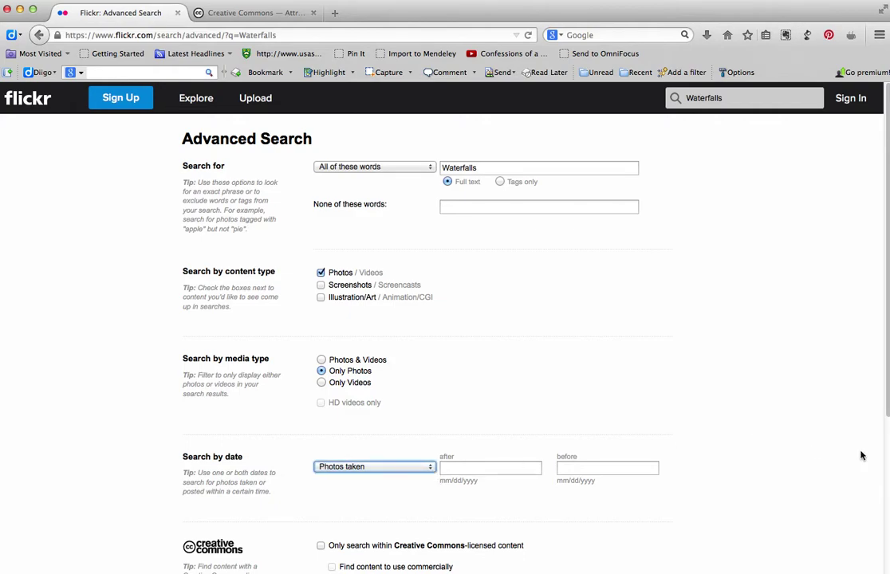
scroll(877, 478, down, 4)
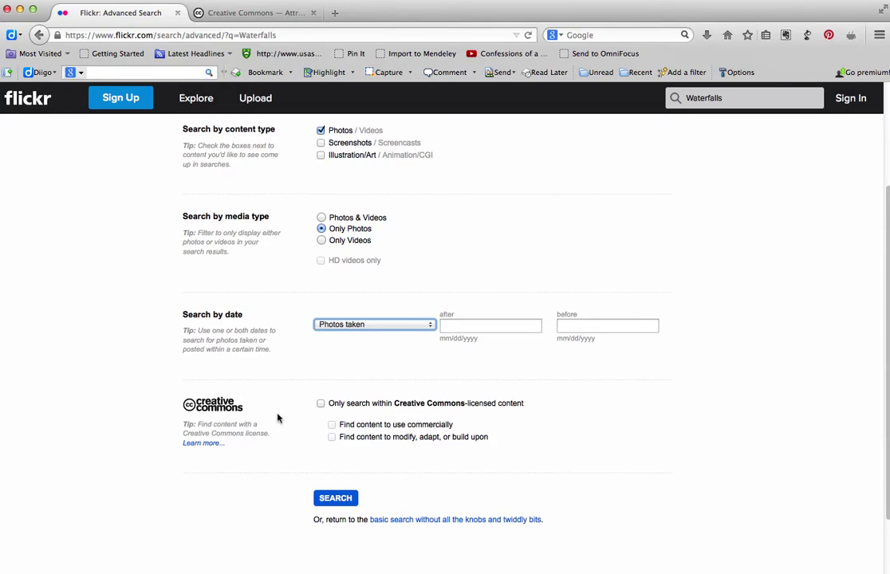
Step: Tick Creative Commons-only and modify/adapt/build-upon content, then run the Waterfalls search
click(321, 404)
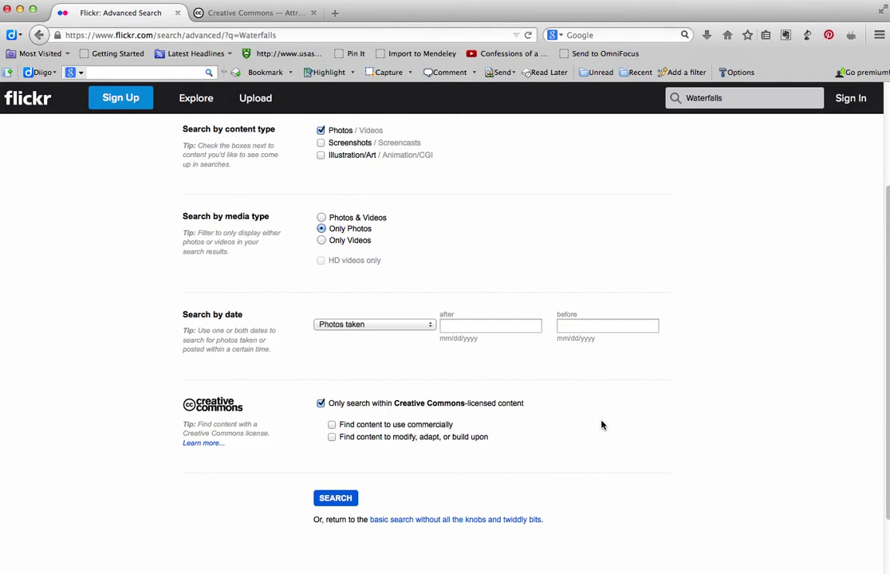
click(331, 437)
click(334, 497)
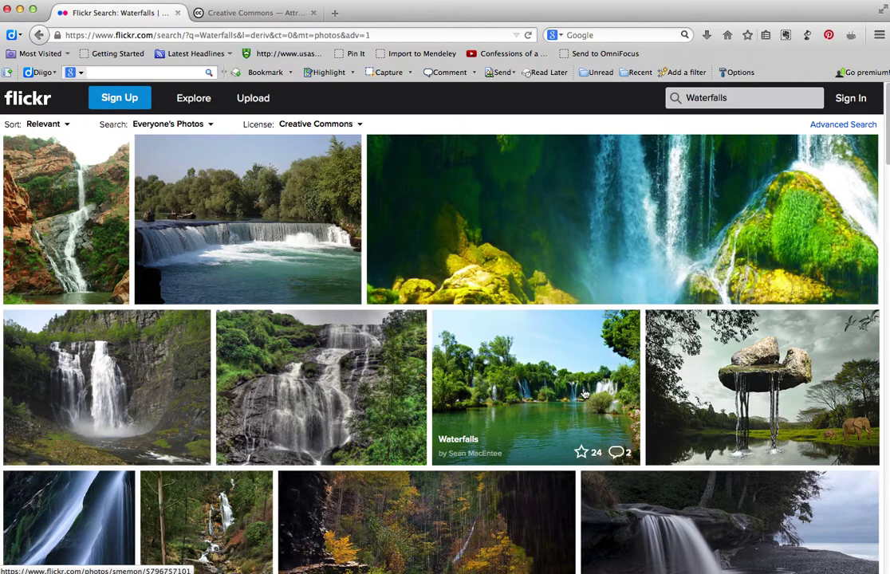
Step: Open the green-lake waterfall photo, then view its Creative Commons Attribution 2.0 license tab
click(584, 394)
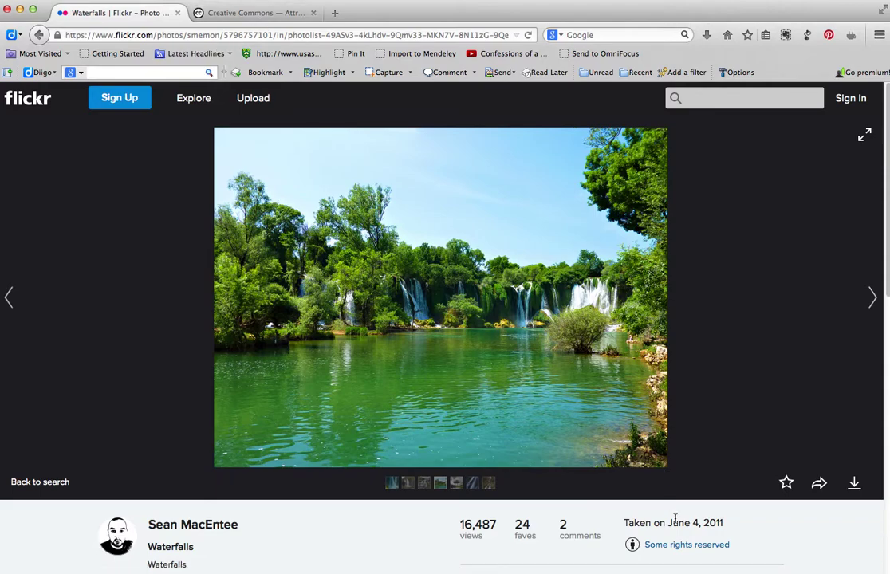
click(268, 12)
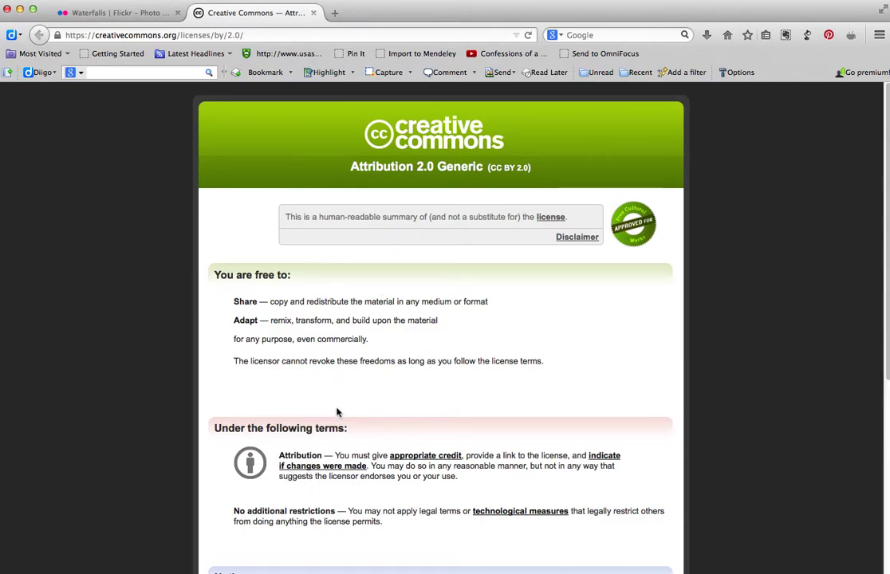
click(104, 12)
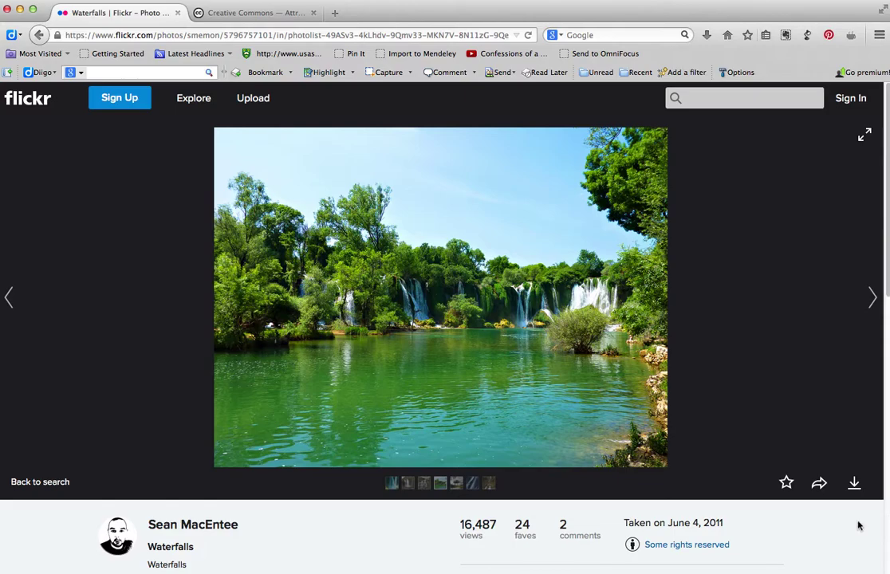
Step: Set the photo's share embed size to Small 320 × 240 in iframe format
click(820, 485)
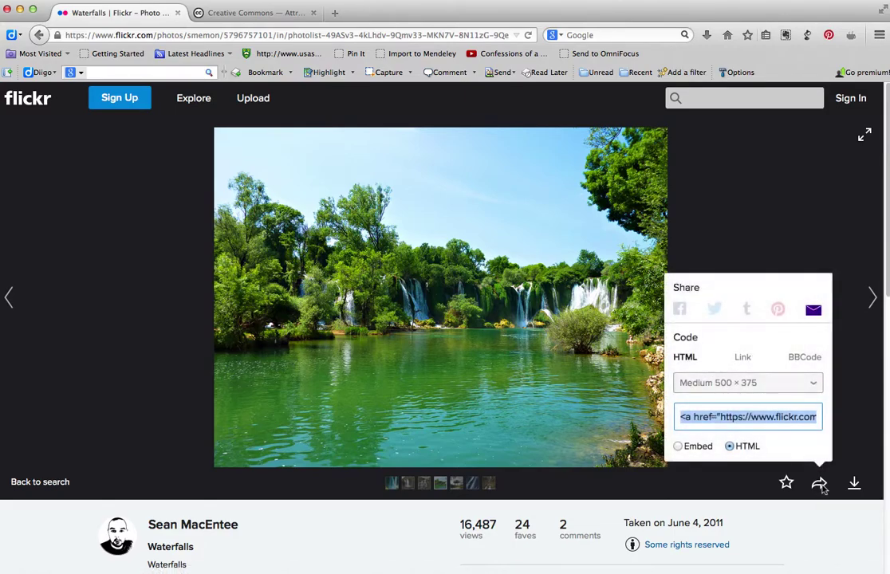
click(815, 385)
click(814, 387)
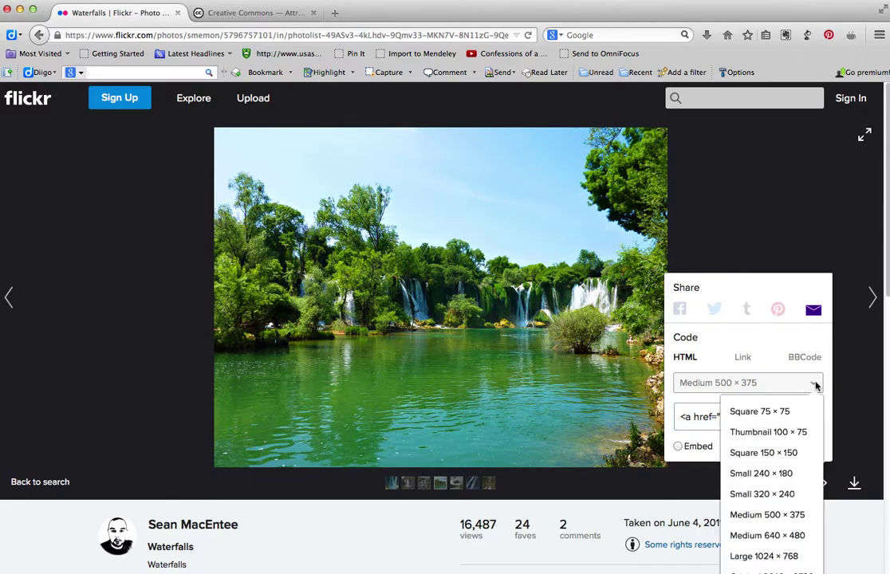
click(790, 495)
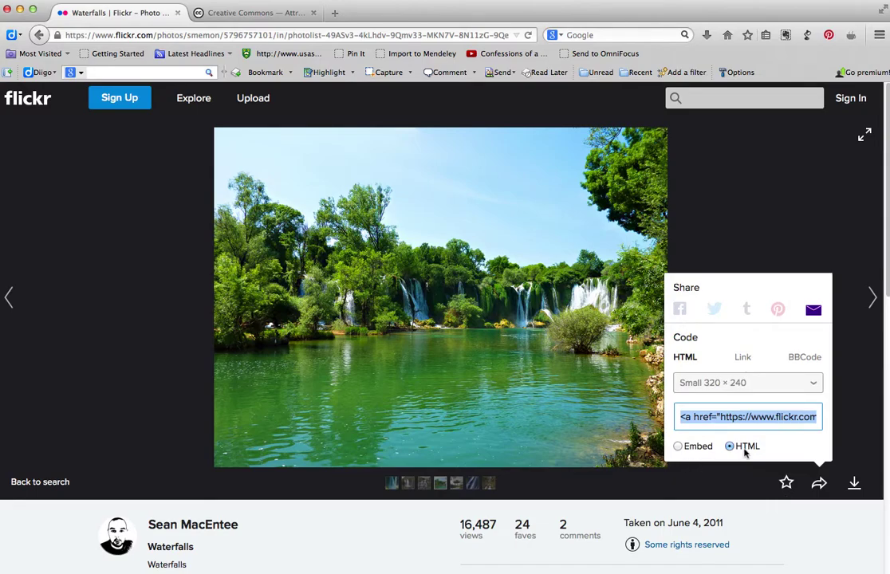
click(677, 446)
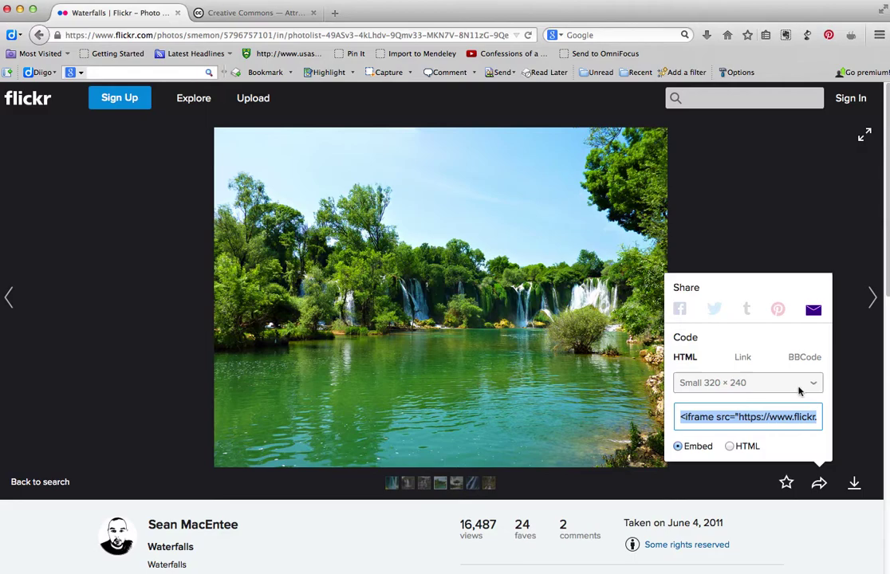
Step: Look at the BBCode and short-link share versions, then return to the HTML code
click(807, 359)
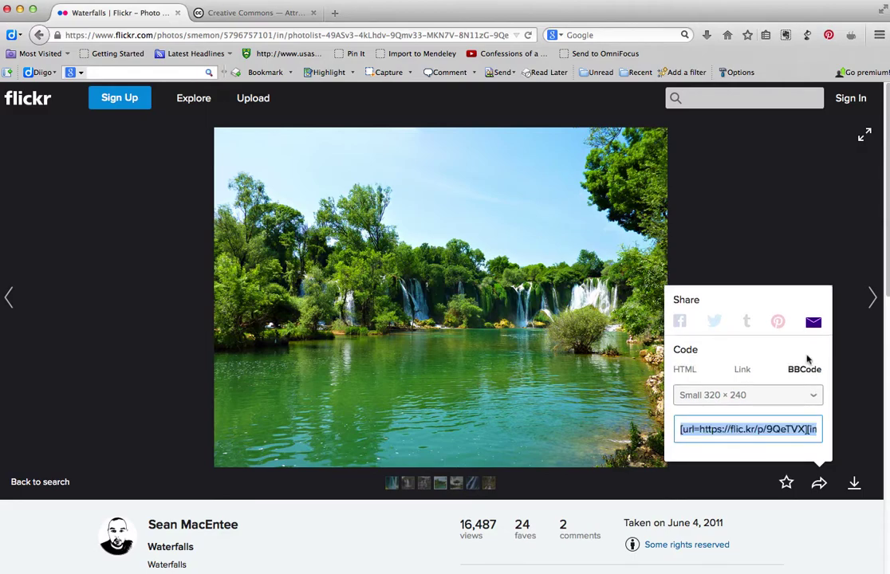
click(741, 369)
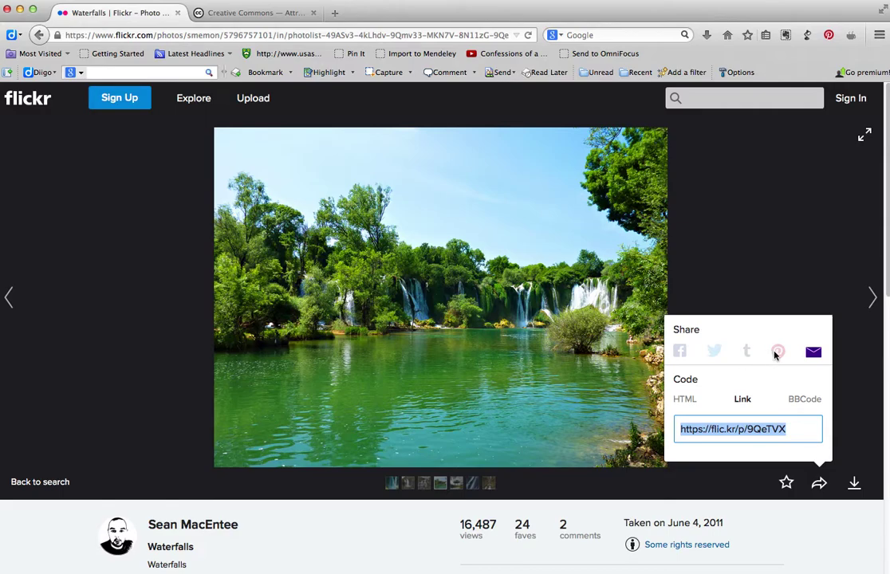
click(690, 428)
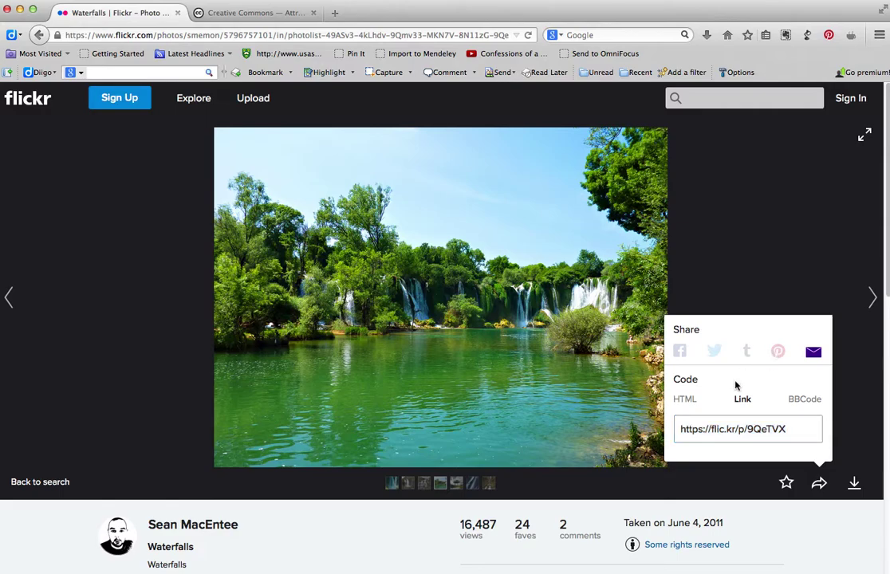
click(796, 428)
click(798, 428)
click(684, 399)
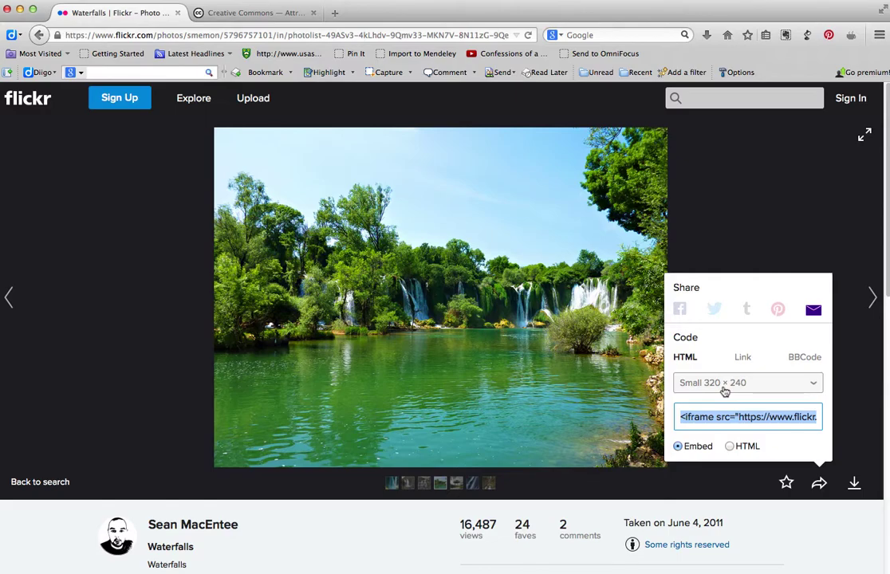
Step: Open the photo's All sizes page from the download menu and show Medium 500
click(866, 473)
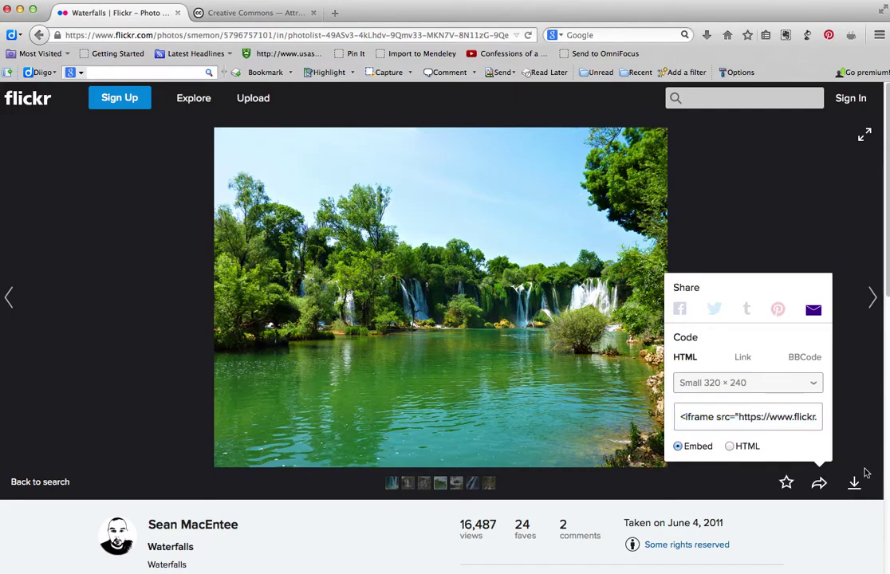
click(855, 484)
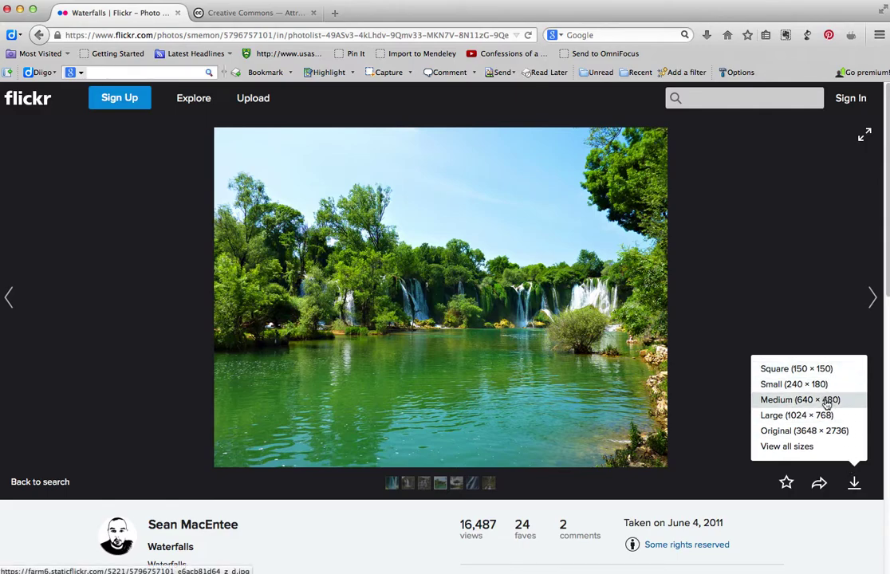
click(791, 448)
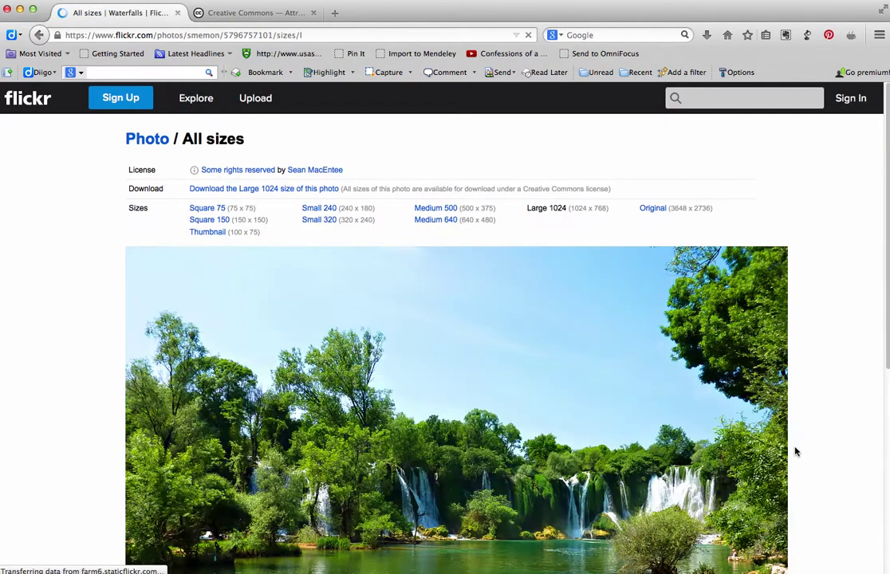
click(429, 211)
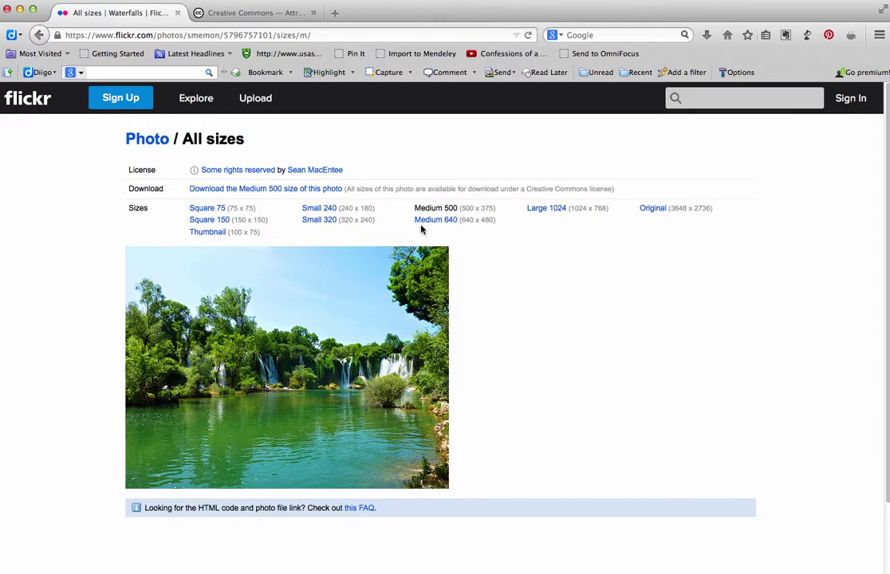
Step: Compare the Medium 640 and Square 150 sizes, returning to Medium 640 (640 × 480)
click(436, 221)
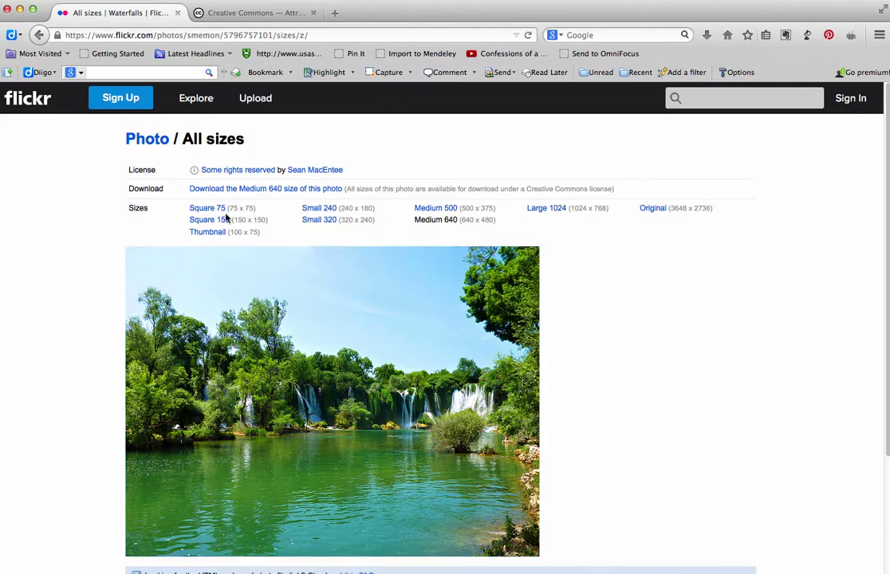
click(199, 220)
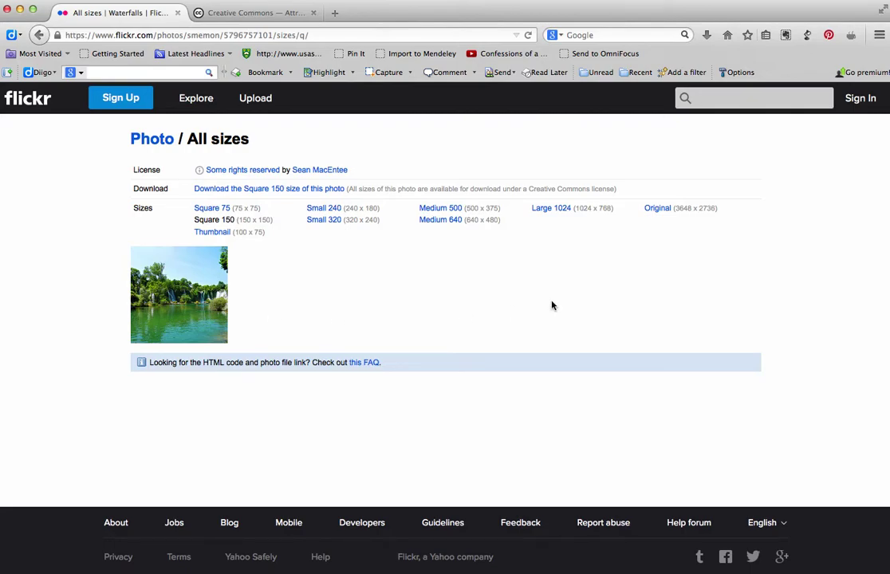
click(452, 223)
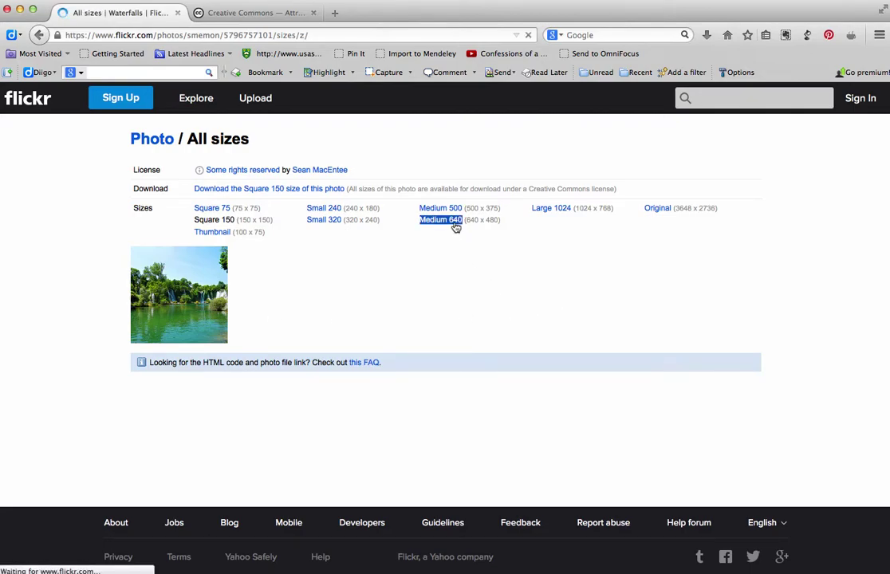